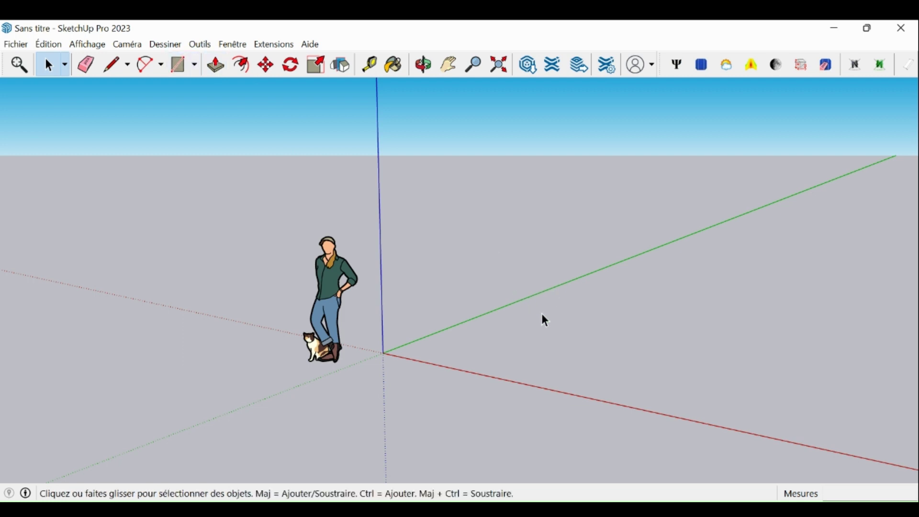
Step: Draw a ground rectangle about 5.93 m by 5.44 m beside the figure, across the green axis
{"action": "left_click_drag", "start_coordinate": [539, 311], "coordinate": [787, 423]}
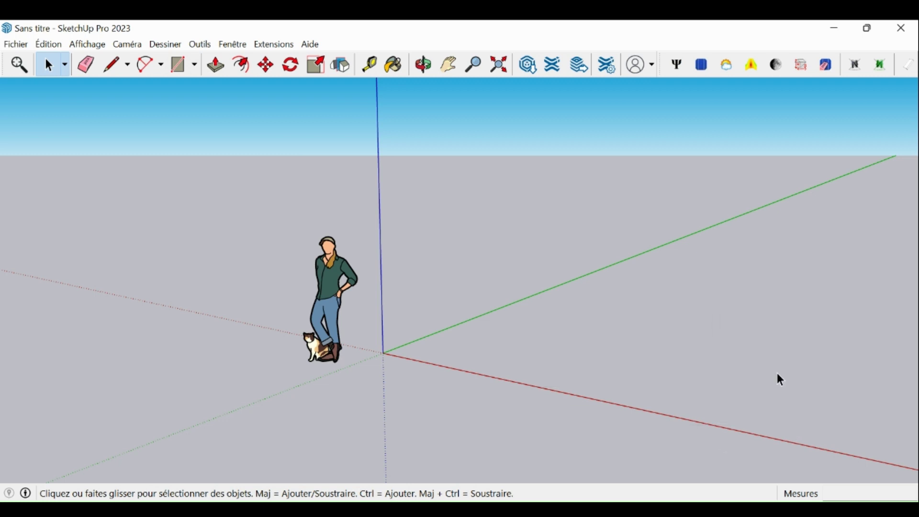
{"action": "left_click", "coordinate": [179, 65]}
{"action": "left_click", "coordinate": [534, 278]}
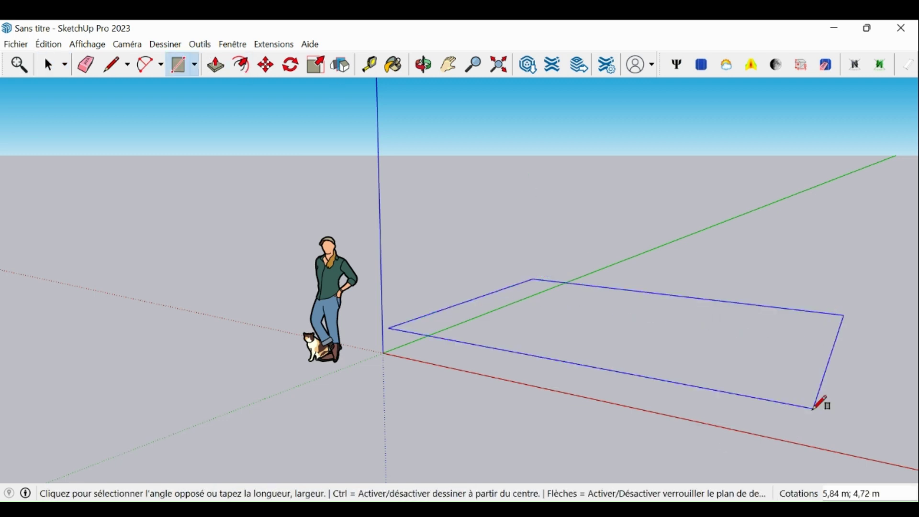
{"action": "left_click", "coordinate": [819, 429]}
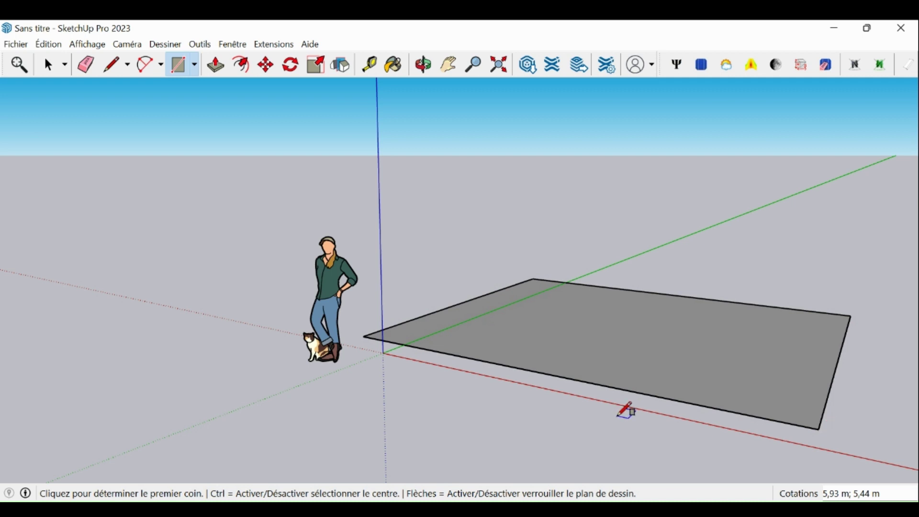
Step: Open the solar panel insertion settings for the rectangle's face and enable the limit on the maximum number of panels
{"action": "key", "text": "space"}
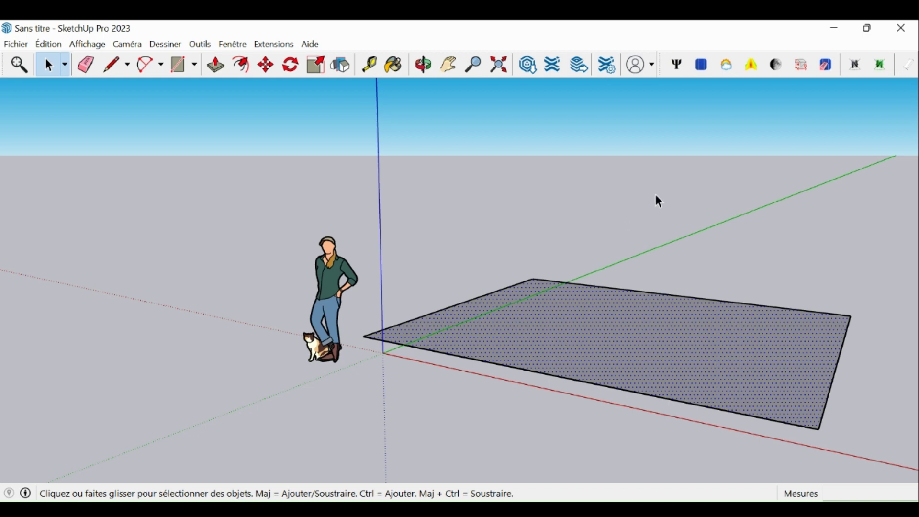
{"action": "left_click", "coordinate": [702, 65]}
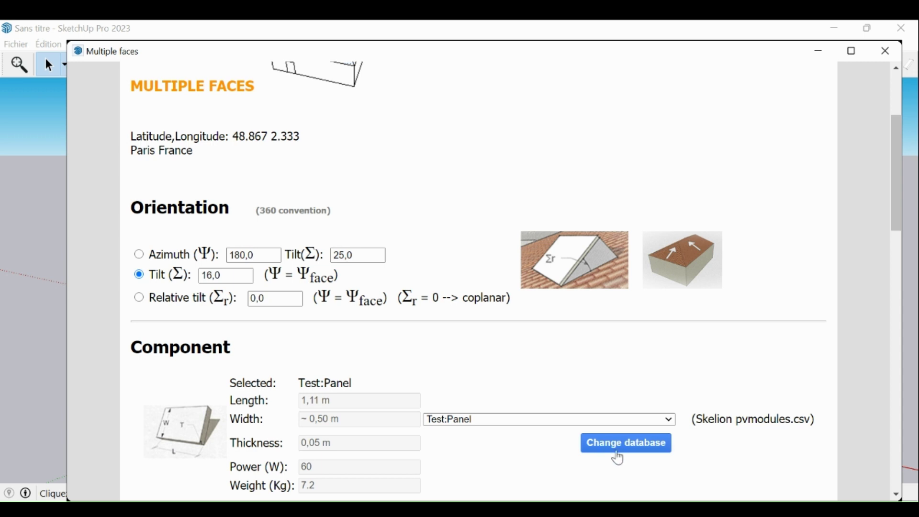
{"action": "left_click_drag", "start_coordinate": [897, 221], "coordinate": [895, 289]}
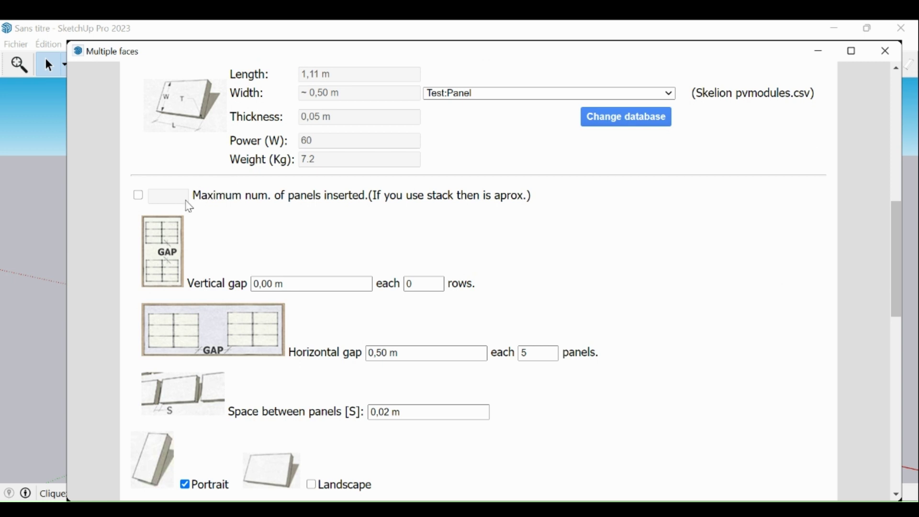
{"action": "left_click", "coordinate": [138, 196]}
{"action": "scroll", "coordinate": [368, 135], "scroll_direction": "up", "scroll_amount": 1}
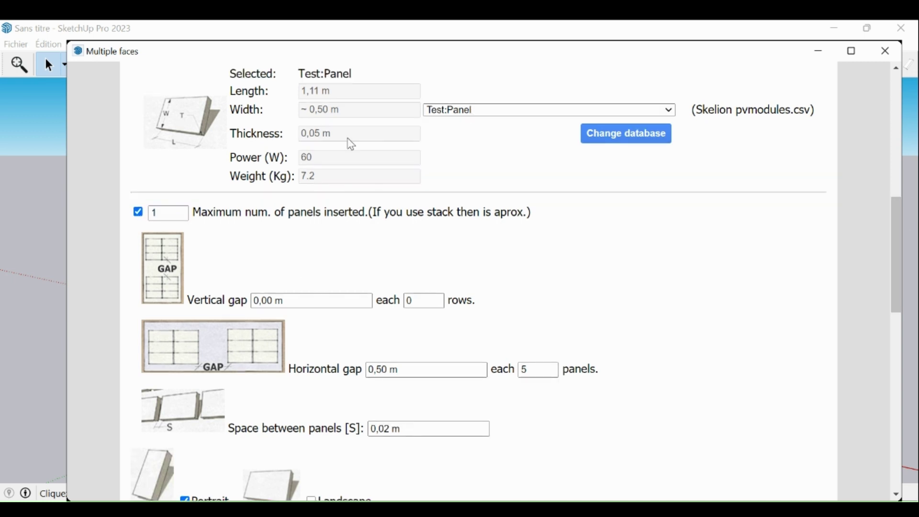
Step: Choose the Zytech:ZT 235P module as the component and set the maximum number of panels to 15
{"action": "left_click_drag", "start_coordinate": [893, 243], "coordinate": [892, 227]}
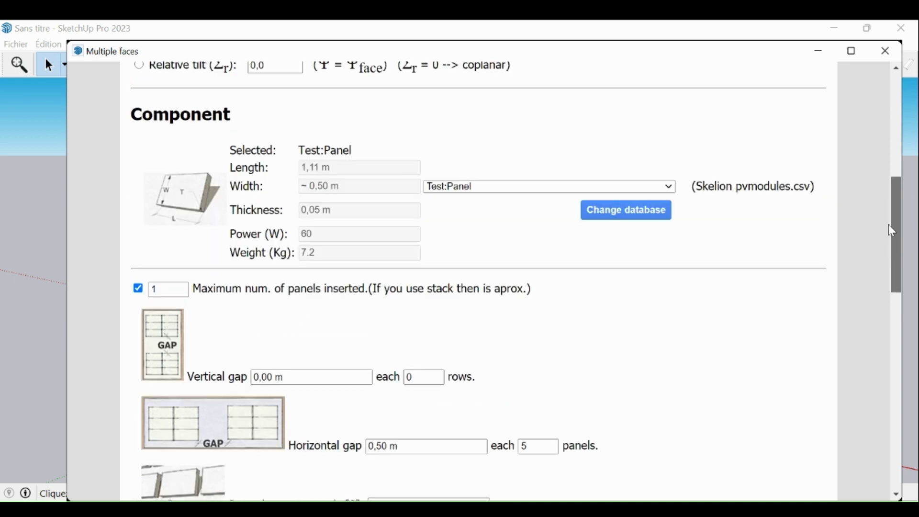
{"action": "left_click", "coordinate": [532, 183]}
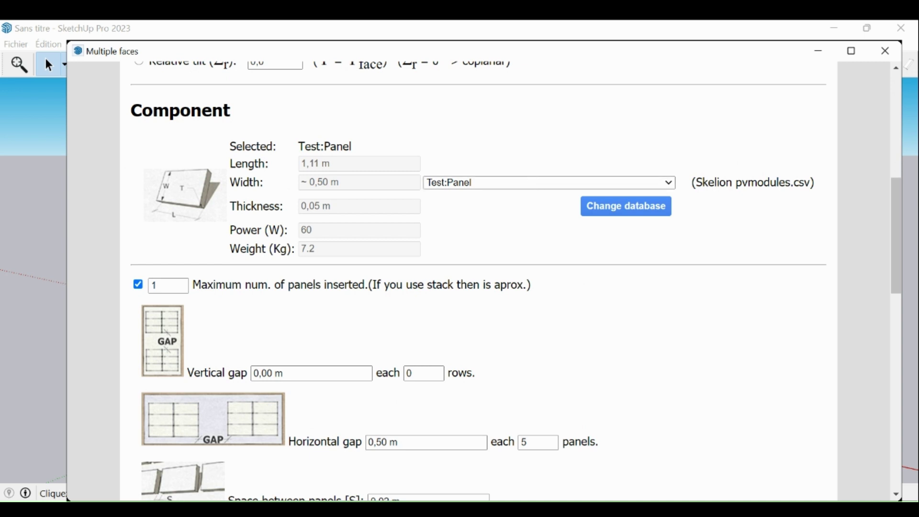
{"action": "left_click", "coordinate": [462, 207]}
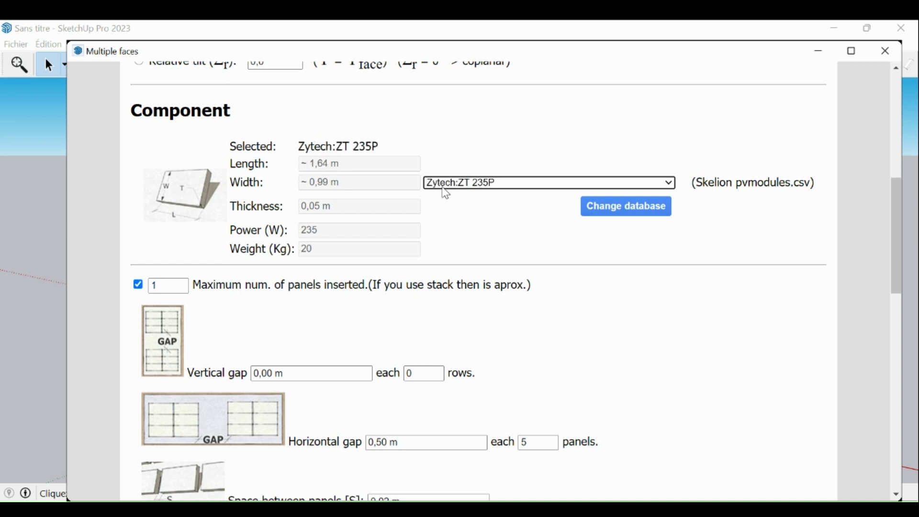
{"action": "left_click", "coordinate": [180, 285]}
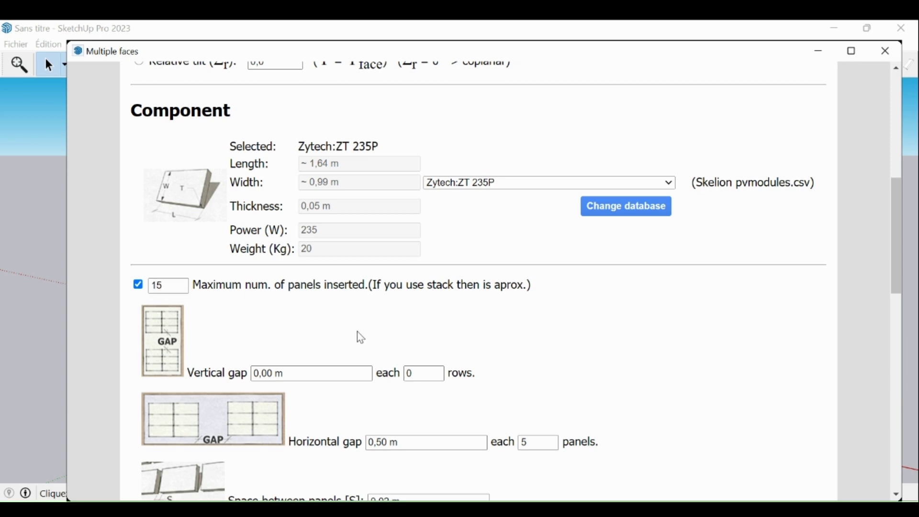
Step: Review the gap, panel spacing, portrait or landscape orientation, stacking and row alignment settings
{"action": "left_click_drag", "start_coordinate": [892, 242], "coordinate": [890, 284]}
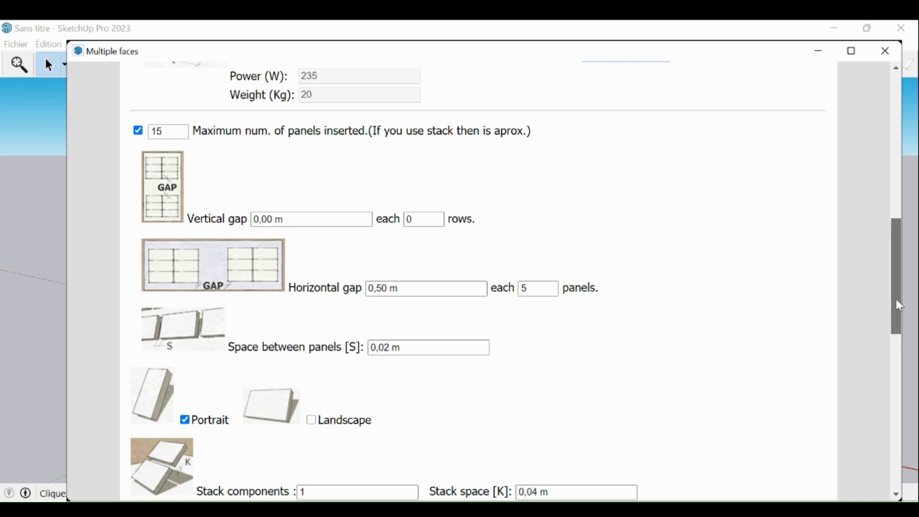
{"action": "left_click_drag", "start_coordinate": [896, 303], "coordinate": [894, 328]}
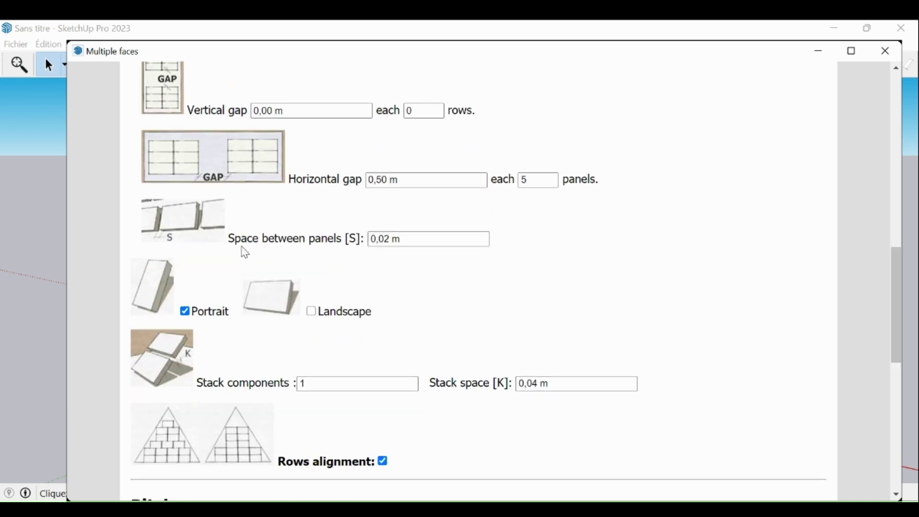
{"action": "left_click_drag", "start_coordinate": [229, 241], "coordinate": [238, 240]}
{"action": "left_click", "coordinate": [238, 240]}
{"action": "left_click", "coordinate": [391, 240]}
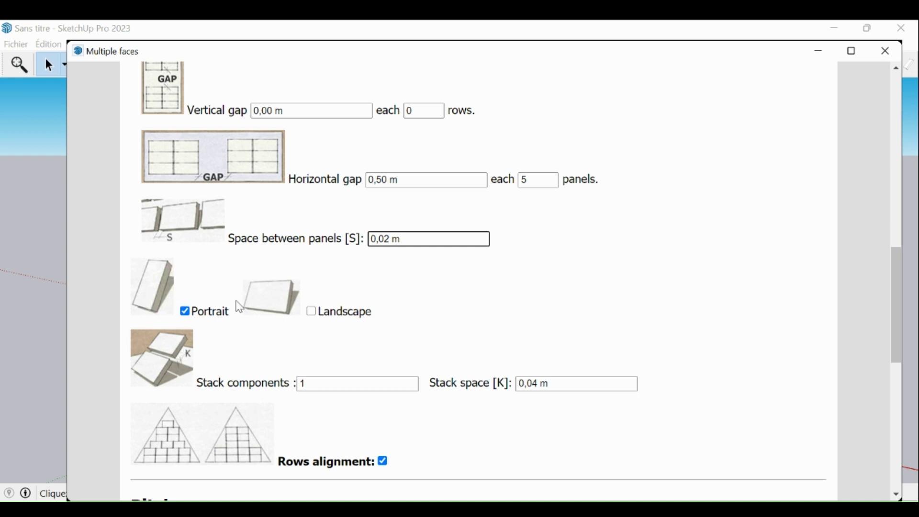
{"action": "left_click_drag", "start_coordinate": [893, 305], "coordinate": [885, 337]}
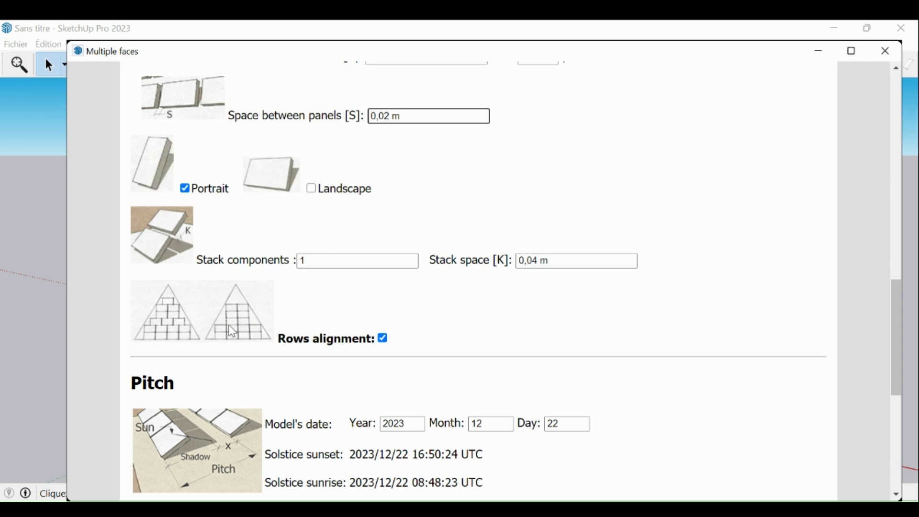
{"action": "left_click", "coordinate": [327, 260]}
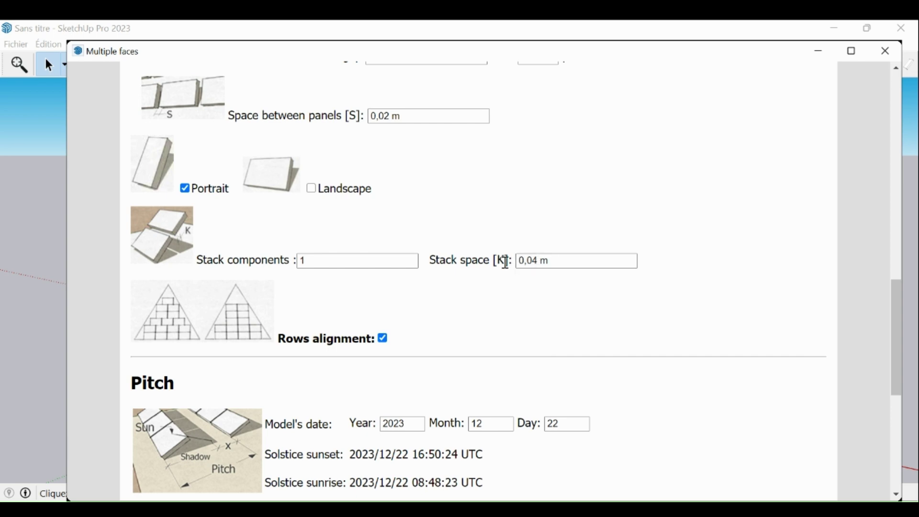
Step: Use a custom row pitch of 2.00 m and generate the panels on the rectangular face
{"action": "scroll", "coordinate": [280, 179], "scroll_direction": "down", "scroll_amount": 5}
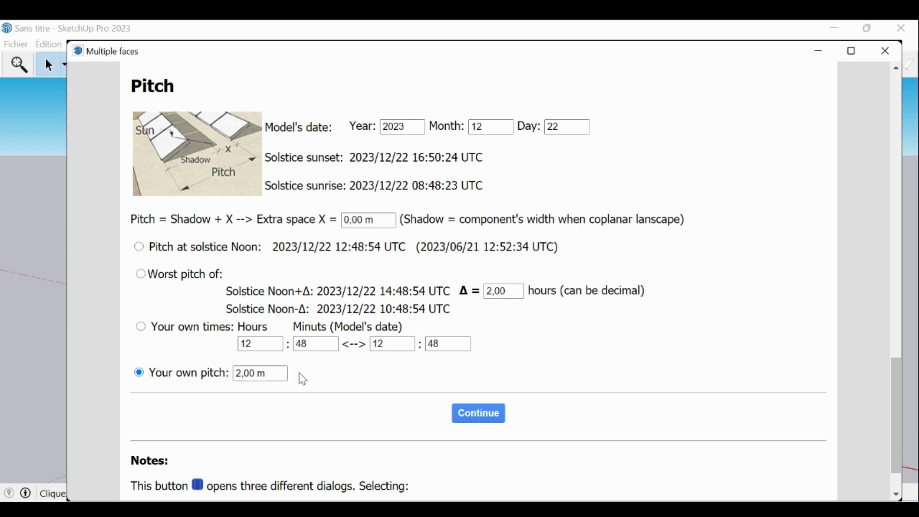
{"action": "left_click", "coordinate": [240, 375]}
{"action": "left_click", "coordinate": [479, 416]}
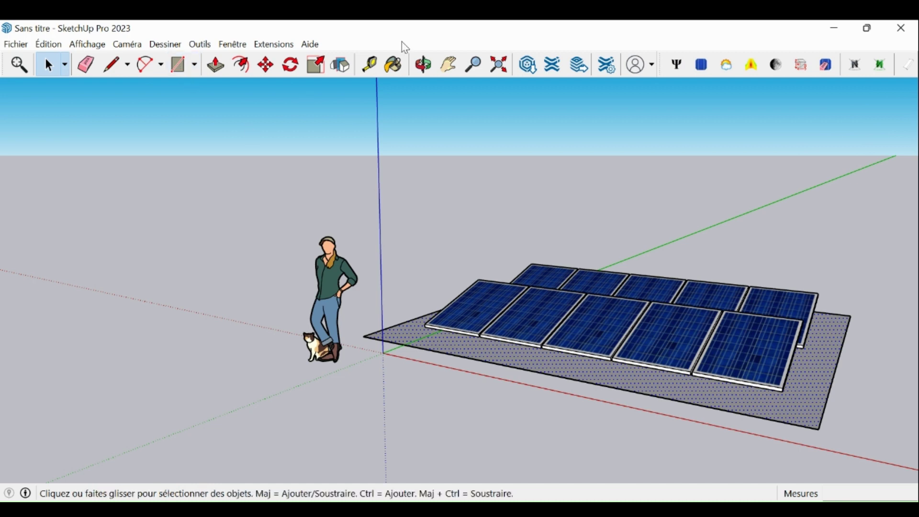
Step: Measure the distance between the lower front corners of the two panel rows from a side view
{"action": "left_click", "coordinate": [431, 69]}
{"action": "left_click_drag", "start_coordinate": [880, 297], "coordinate": [662, 265]}
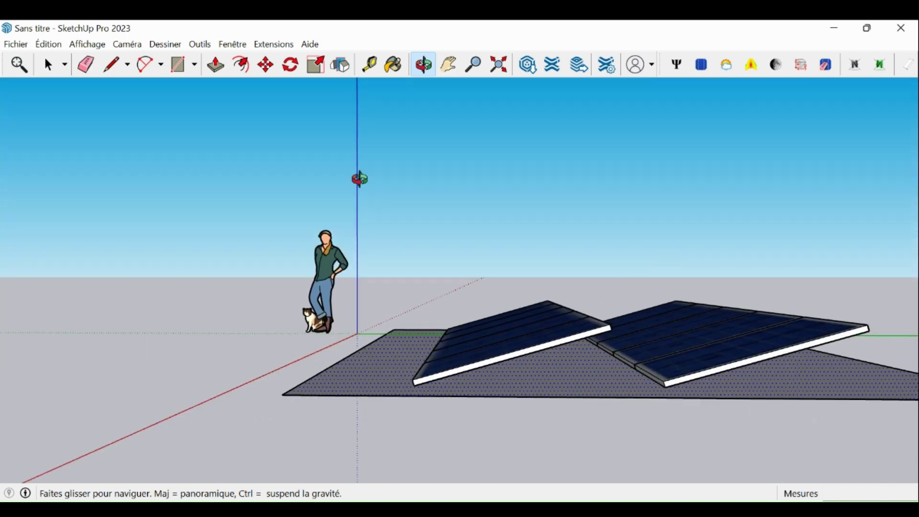
{"action": "left_click", "coordinate": [373, 71]}
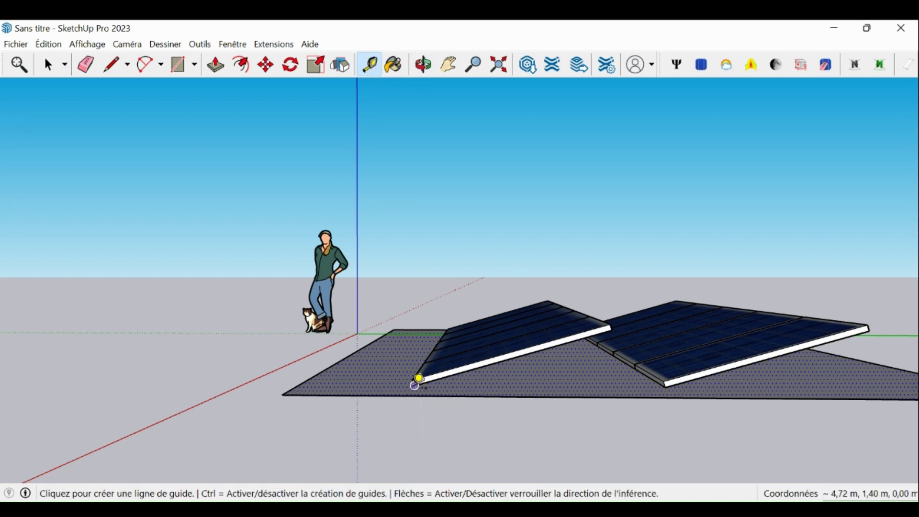
{"action": "left_click", "coordinate": [420, 379]}
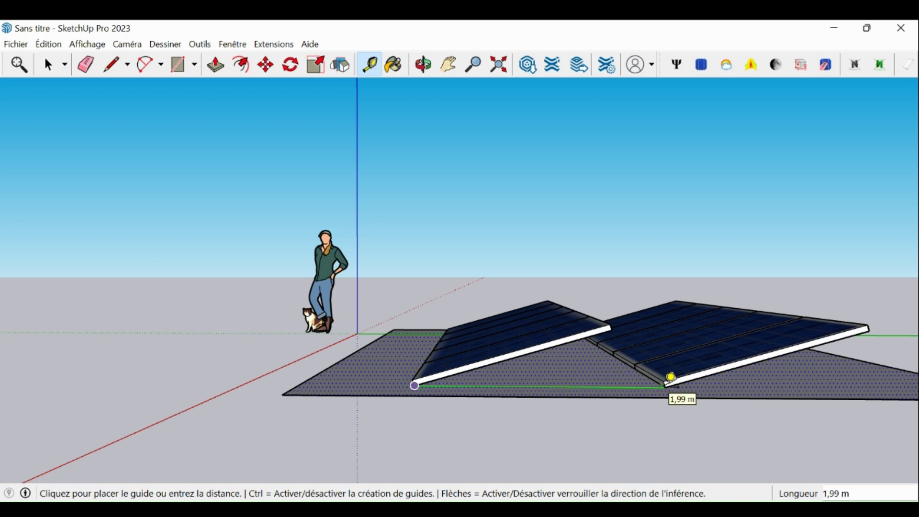
{"action": "left_click", "coordinate": [673, 377]}
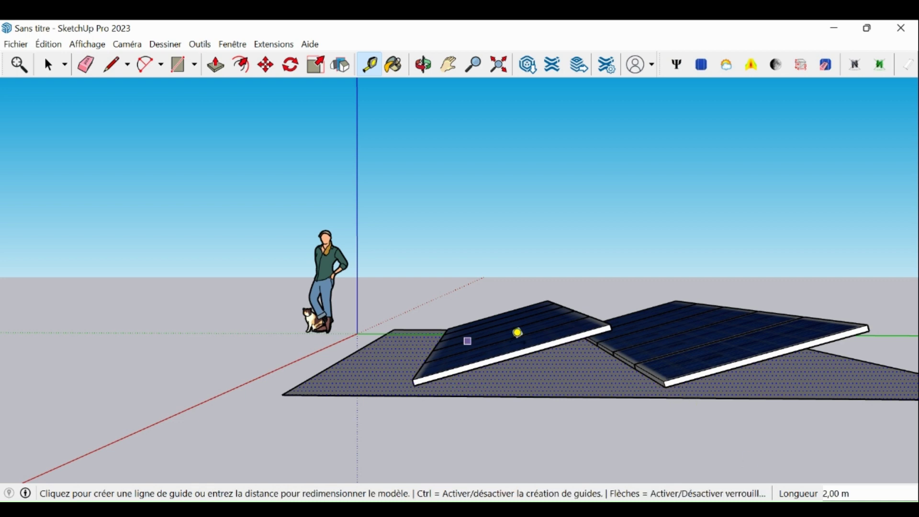
Step: Enable the use of the sun for shading and move the shadow time of day slightly earlier
{"action": "left_click", "coordinate": [423, 64]}
{"action": "left_click_drag", "start_coordinate": [450, 210], "coordinate": [747, 446]}
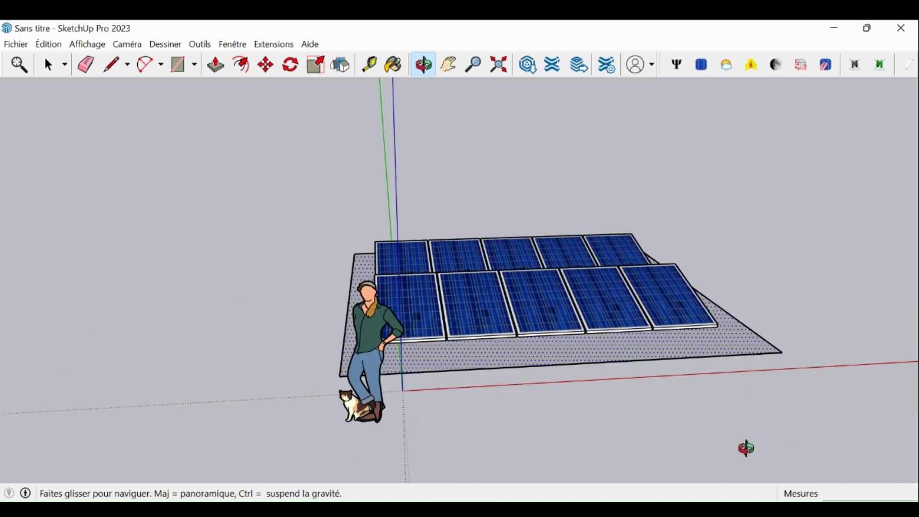
{"action": "key", "text": "space"}
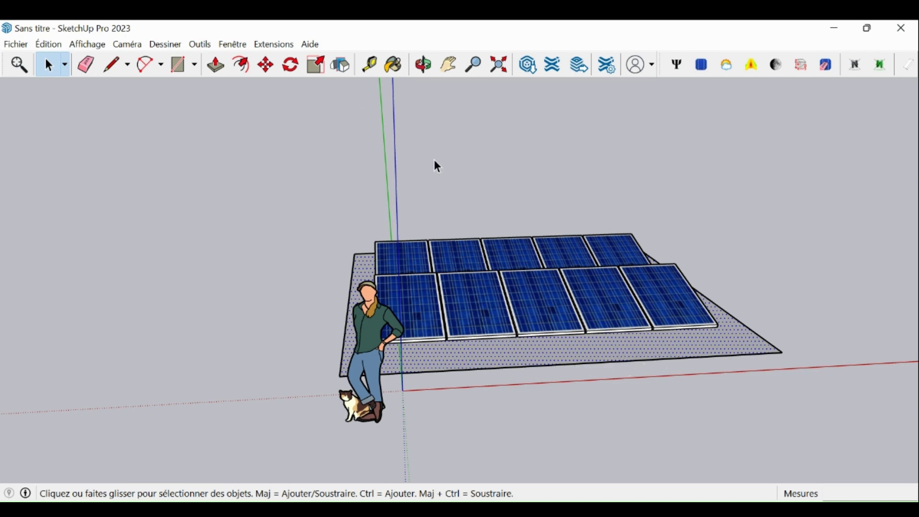
{"action": "left_click", "coordinate": [395, 67]}
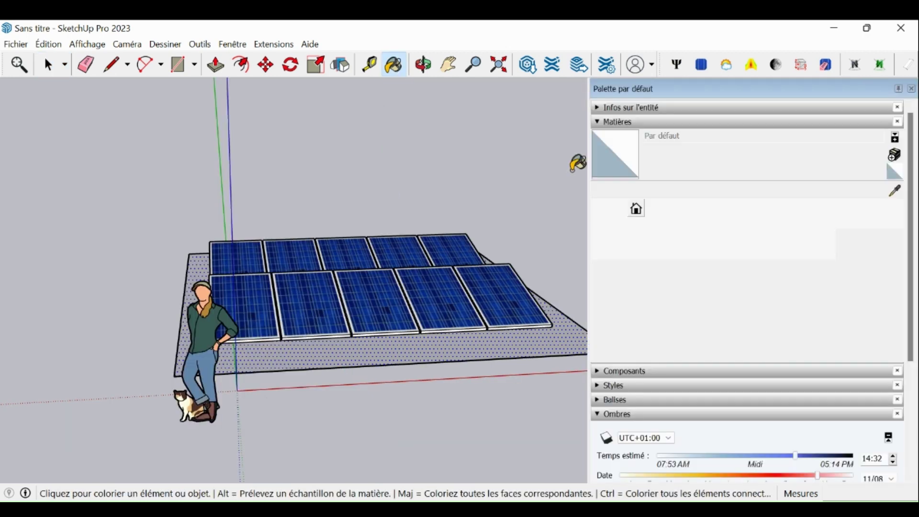
{"action": "left_click", "coordinate": [670, 125]}
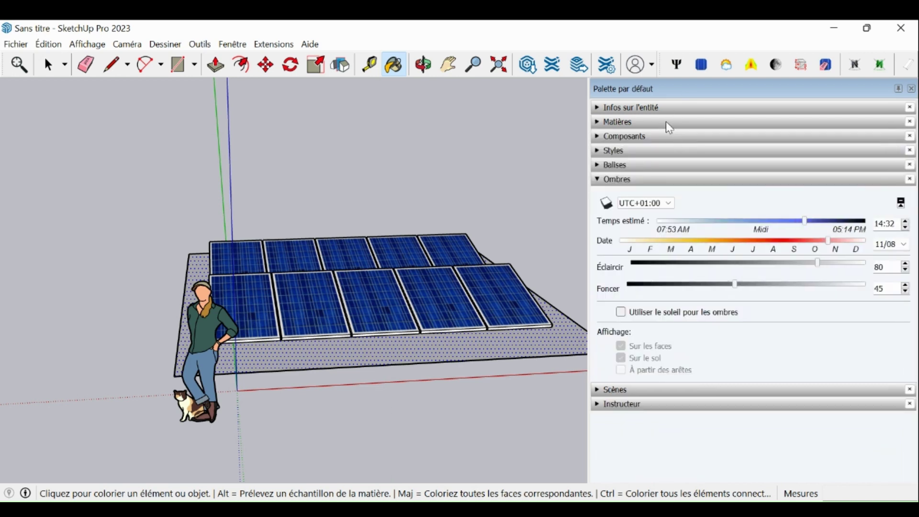
{"action": "left_click", "coordinate": [623, 314]}
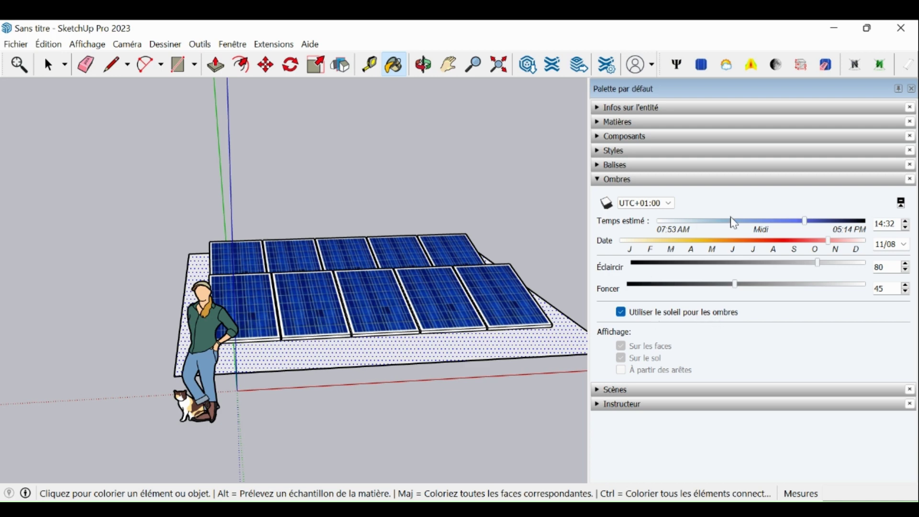
{"action": "mouse_move", "coordinate": [806, 227]}
{"action": "left_mouse_down"}
{"action": "mouse_move", "coordinate": [714, 225]}
{"action": "mouse_move", "coordinate": [814, 225]}
{"action": "mouse_move", "coordinate": [778, 225]}
{"action": "mouse_move", "coordinate": [795, 225]}
{"action": "left_mouse_up"}
Step: Examine the two rows of solar panels from the front and the side
{"action": "left_click", "coordinate": [423, 64]}
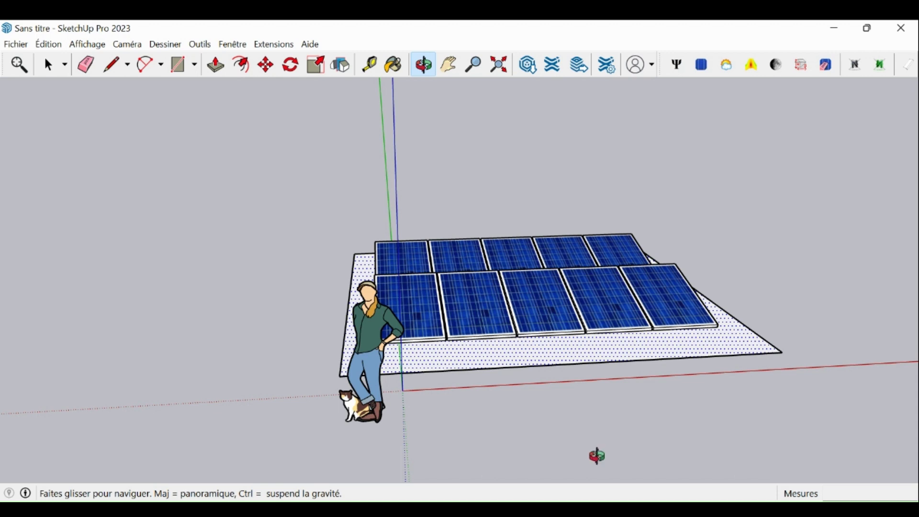
{"action": "left_click_drag", "start_coordinate": [687, 382], "coordinate": [670, 368]}
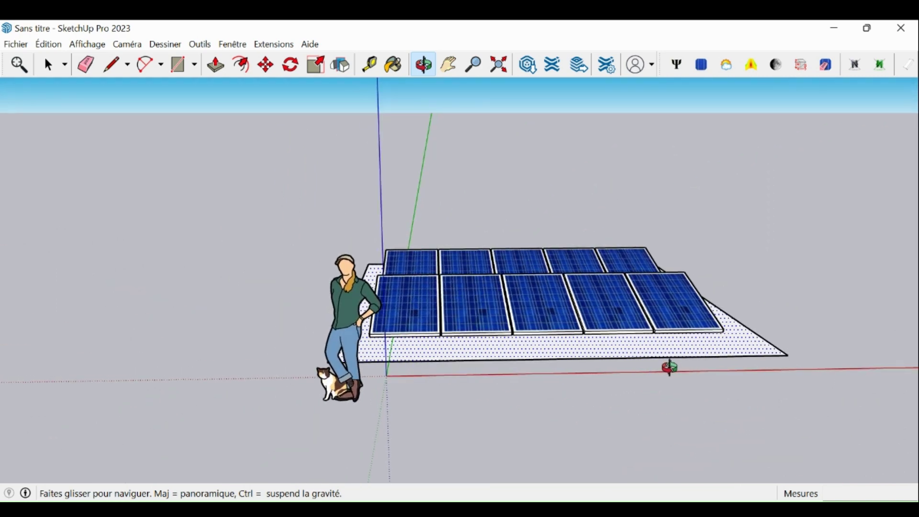
{"action": "left_click_drag", "start_coordinate": [670, 368], "coordinate": [668, 368]}
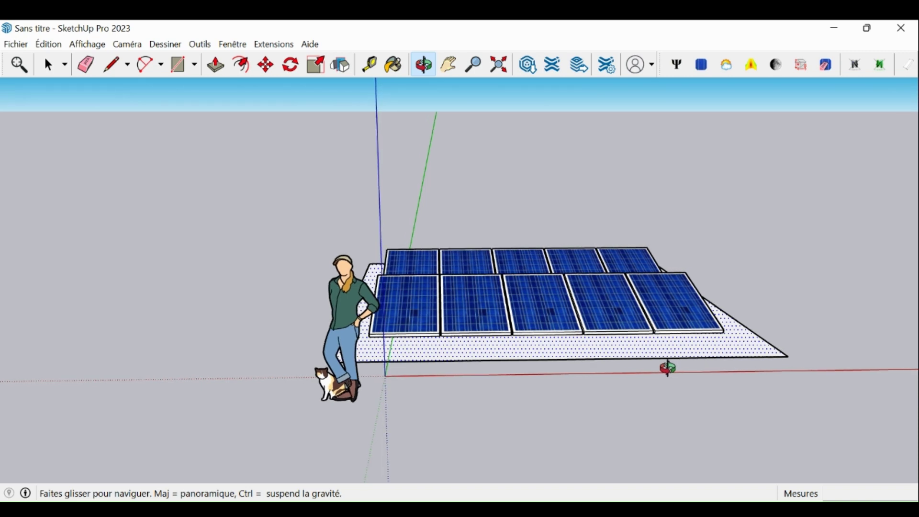
{"action": "left_click_drag", "start_coordinate": [668, 368], "coordinate": [667, 368]}
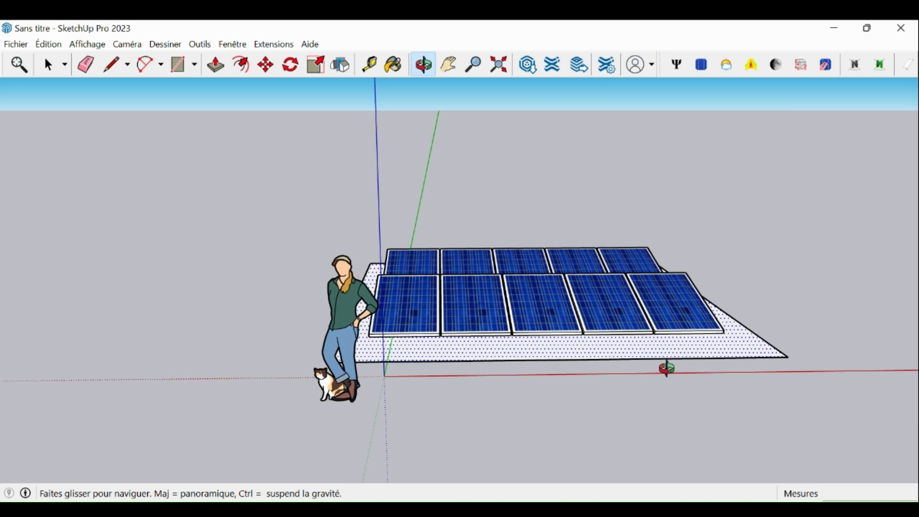
{"action": "left_click_drag", "start_coordinate": [668, 368], "coordinate": [664, 368]}
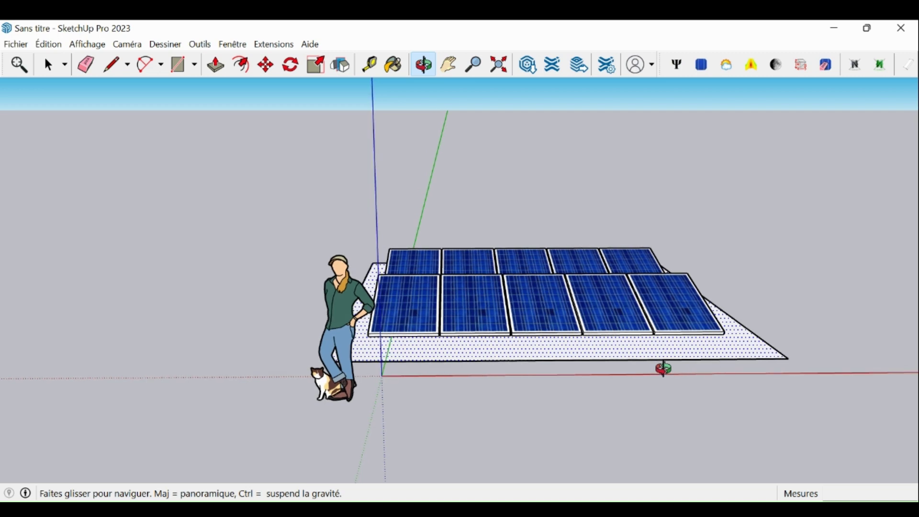
{"action": "left_click_drag", "start_coordinate": [664, 369], "coordinate": [531, 387]}
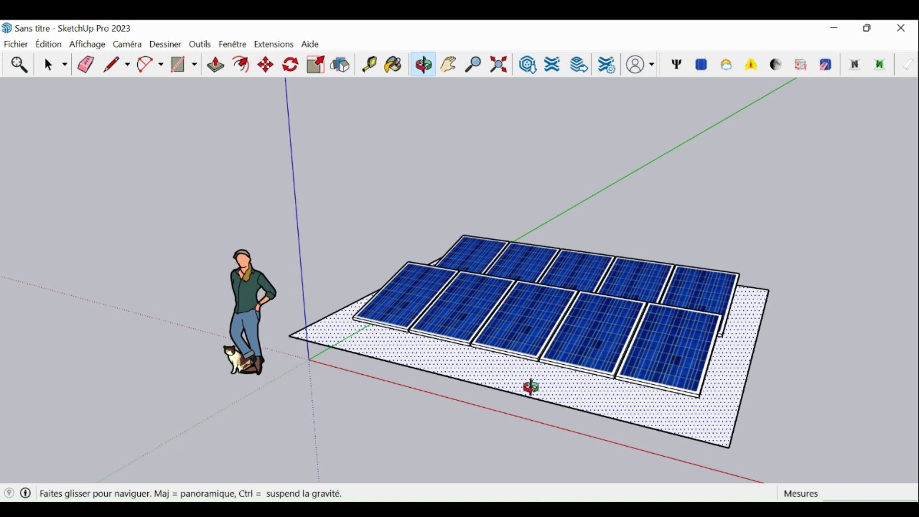
{"action": "left_click_drag", "start_coordinate": [531, 386], "coordinate": [455, 375]}
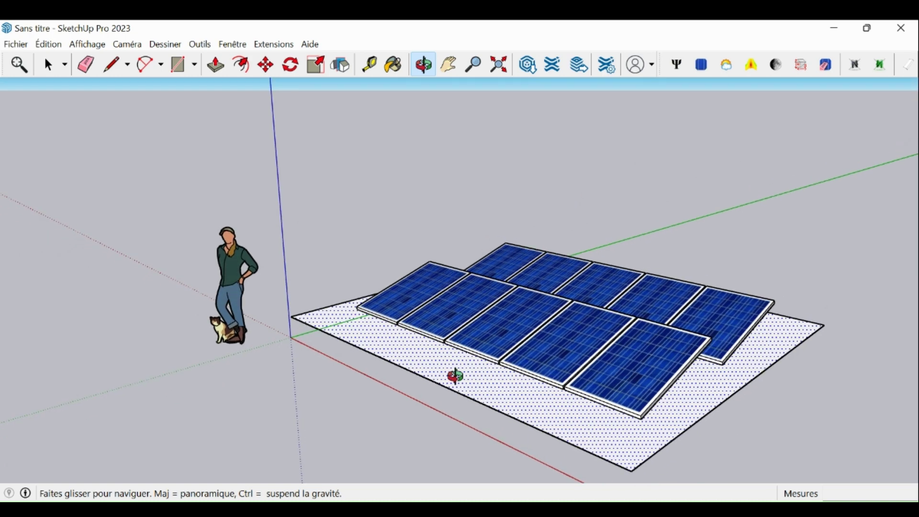
{"action": "left_click_drag", "start_coordinate": [624, 409], "coordinate": [515, 407]}
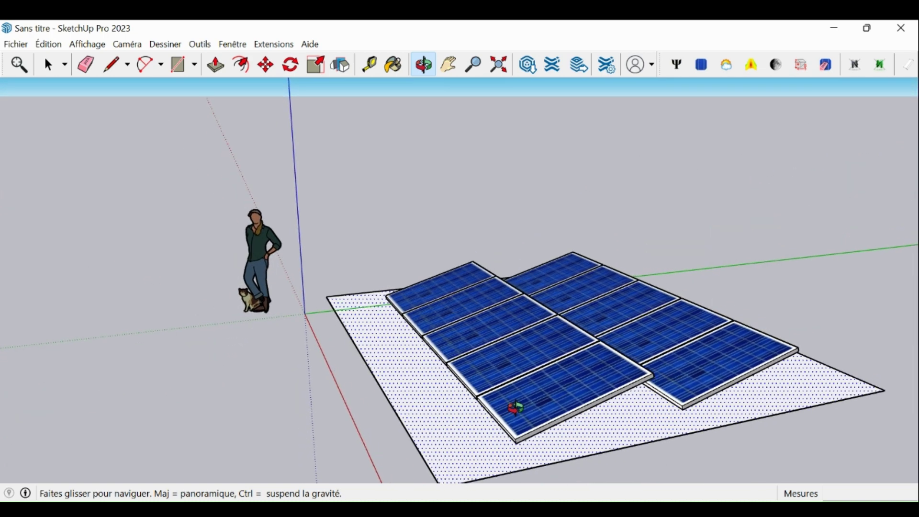